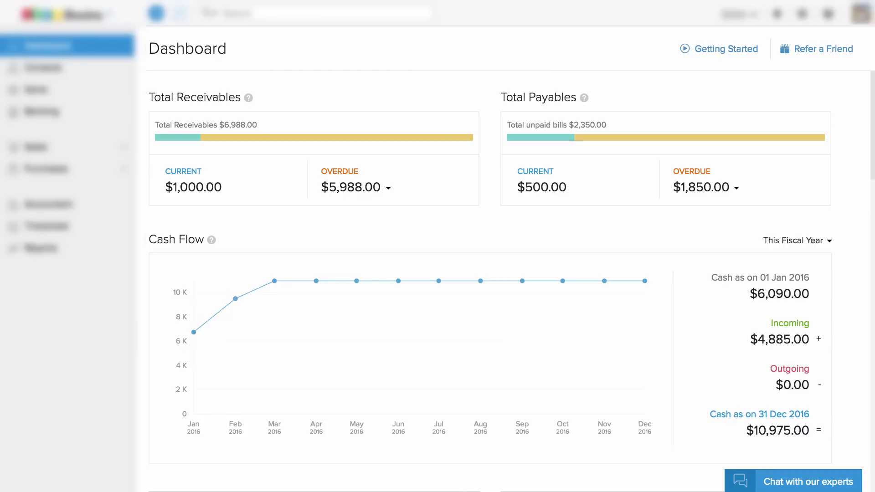
Open the overdue payables aging details from the Total Payables bar.
scroll(490, 285, down, 5)
scroll(490, 285, up, 5)
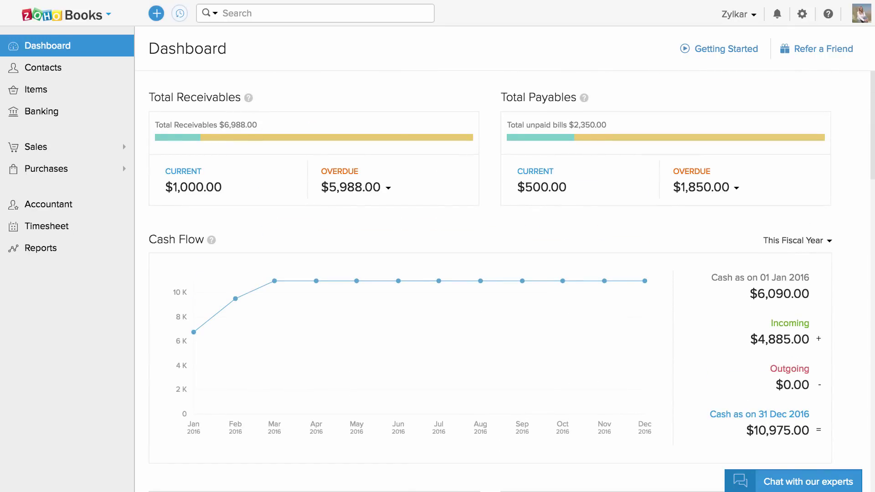
click(697, 137)
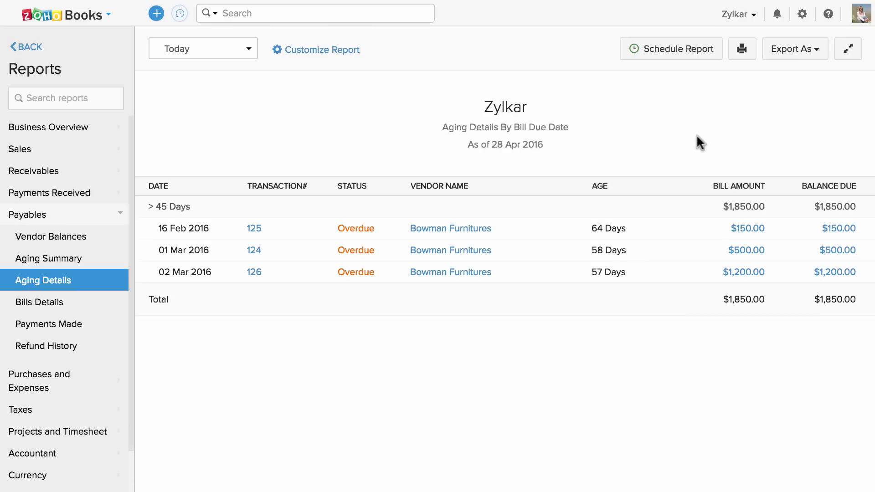
Browse the Profit and Loss, Cash Flow Statement and Balance Sheet reports.
click(84, 133)
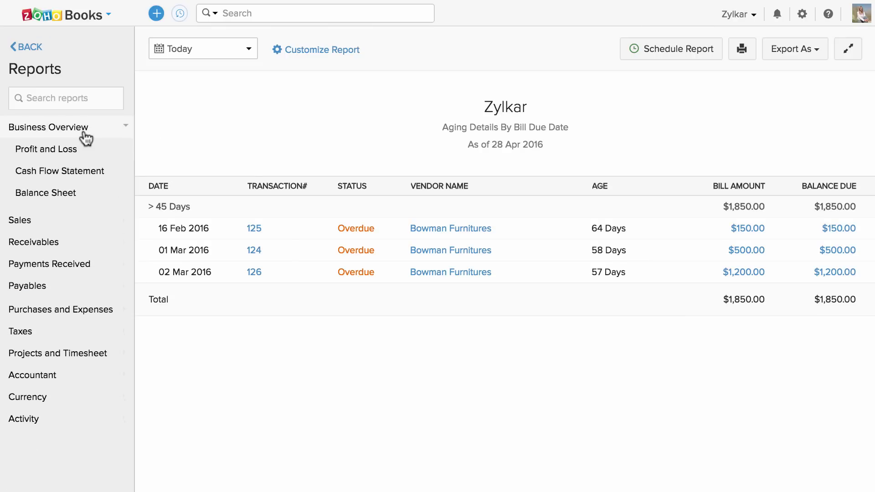
click(84, 151)
click(89, 173)
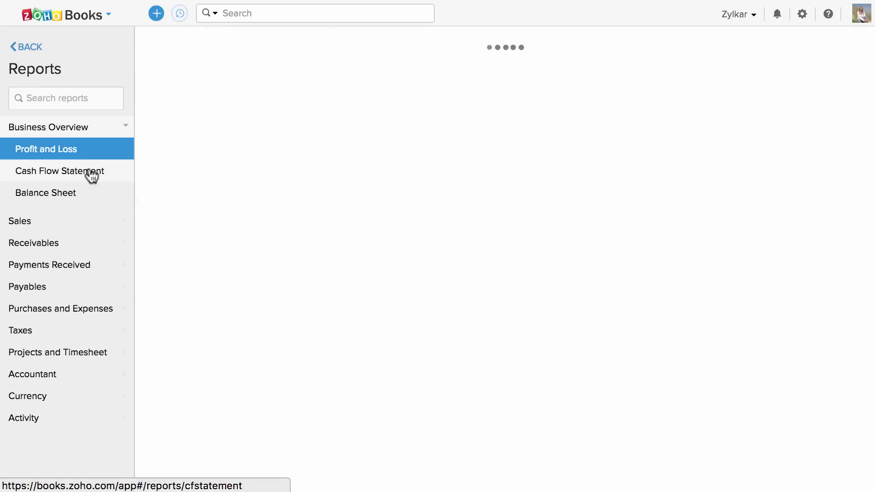
click(92, 195)
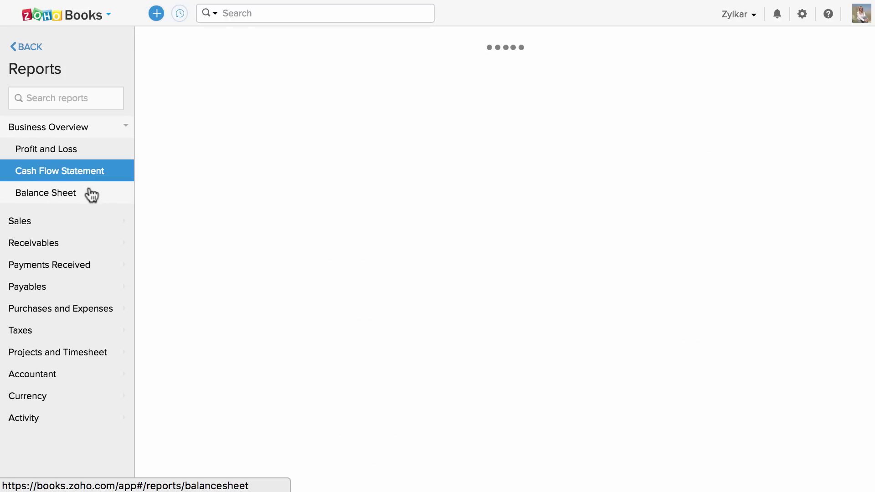
View the General Ledger, Journal Report and Trial Balance as of 30 Apr 2016.
click(85, 374)
click(73, 358)
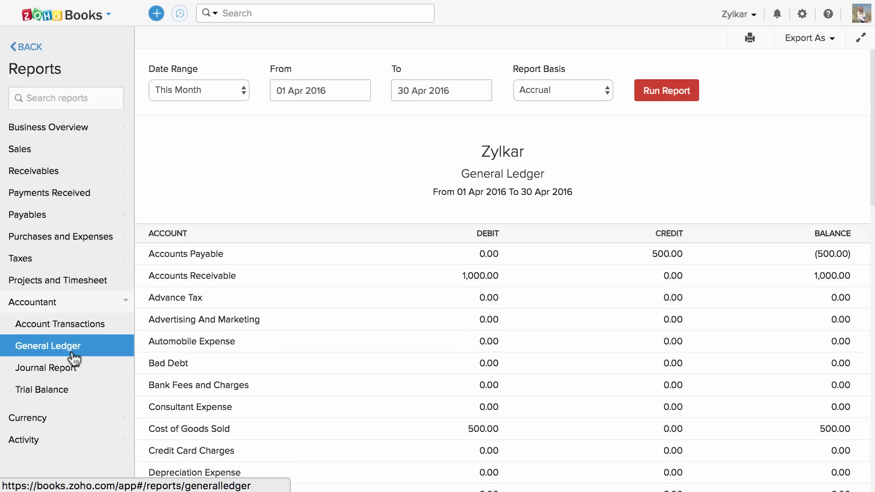
click(79, 378)
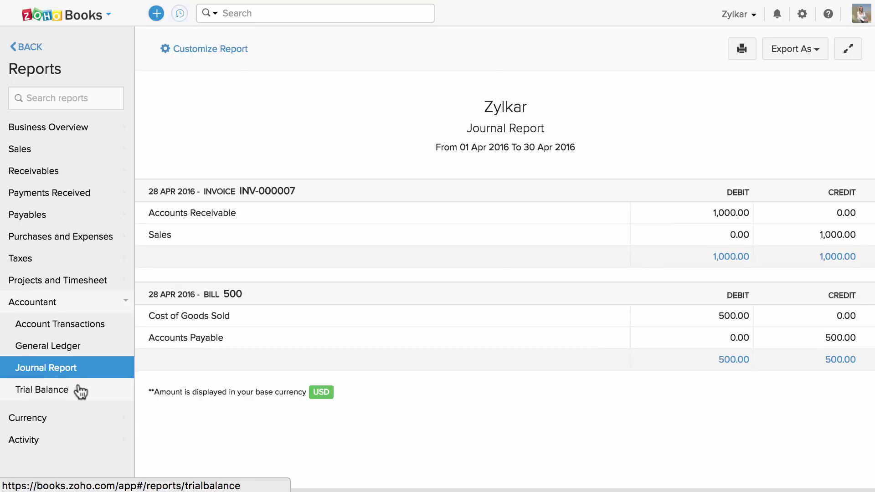
click(78, 389)
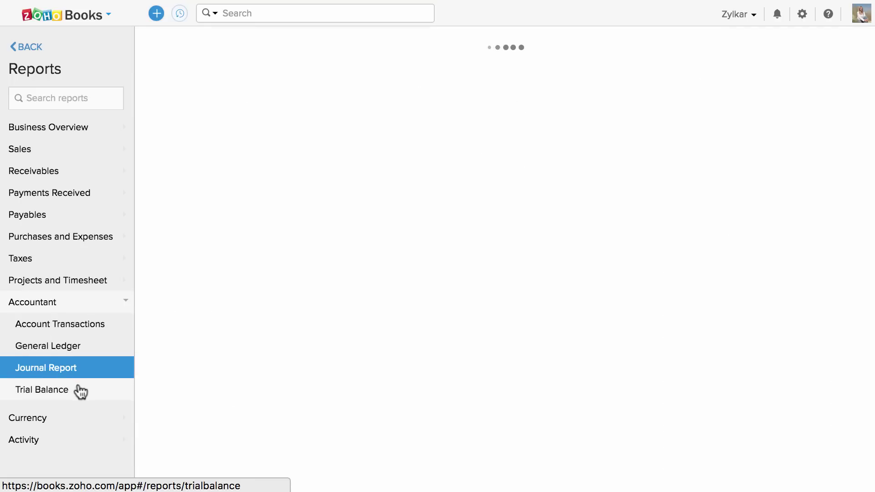
Pass through the dashboard, vendor contacts and quick-create menu, ending on the Items list.
click(24, 46)
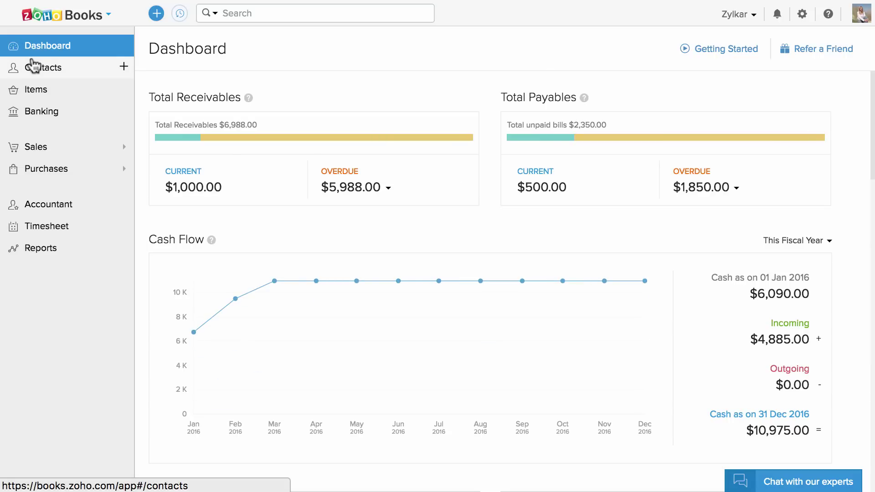
click(33, 65)
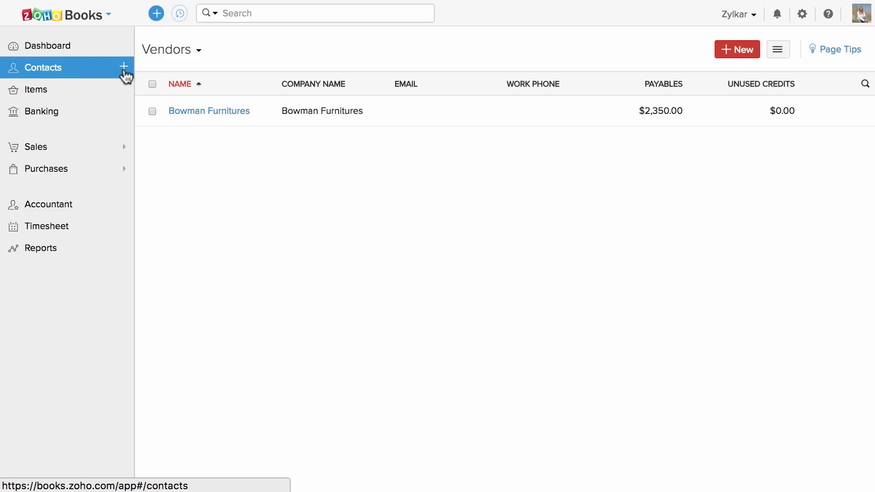
click(155, 14)
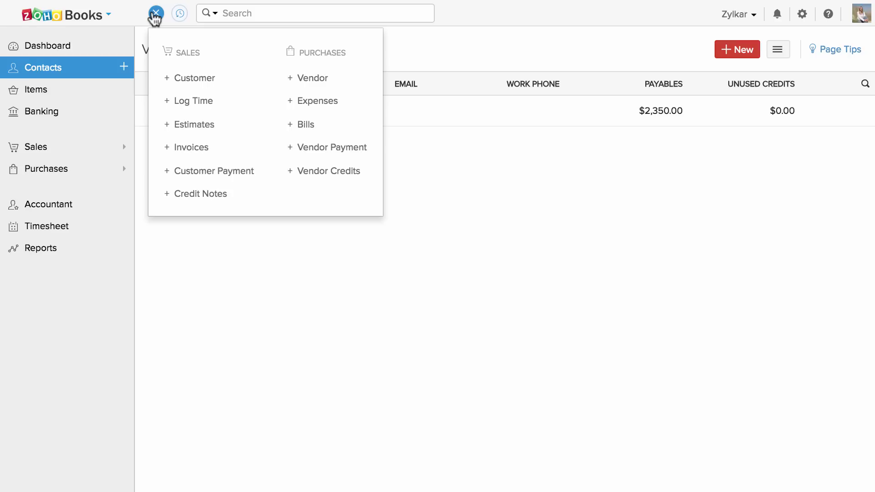
click(94, 91)
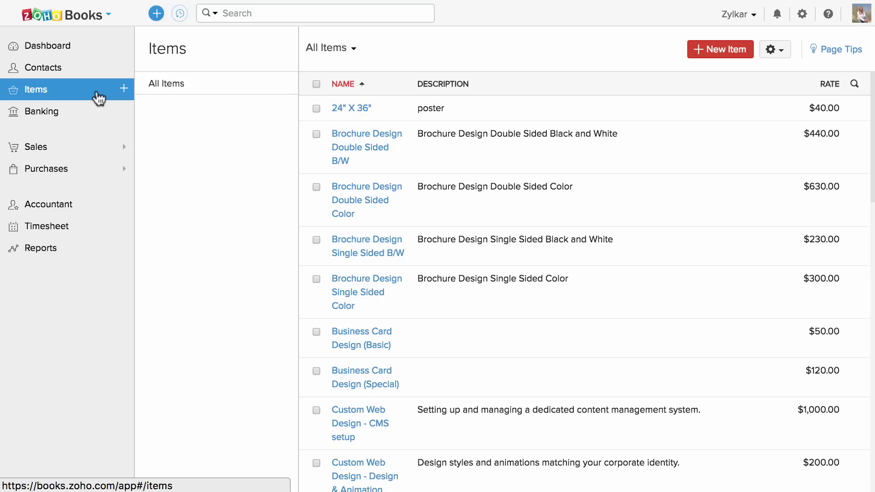
Search 'City' to add a bank account from Banking, then cancel its login form.
click(89, 115)
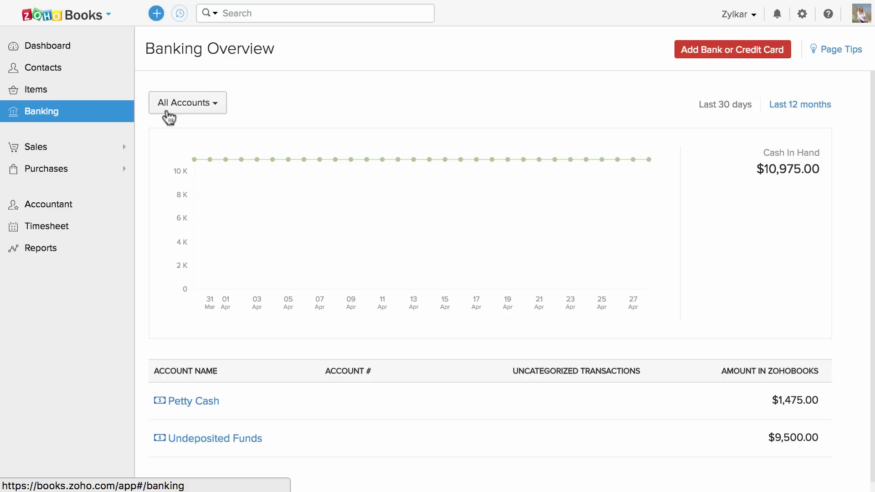
click(748, 51)
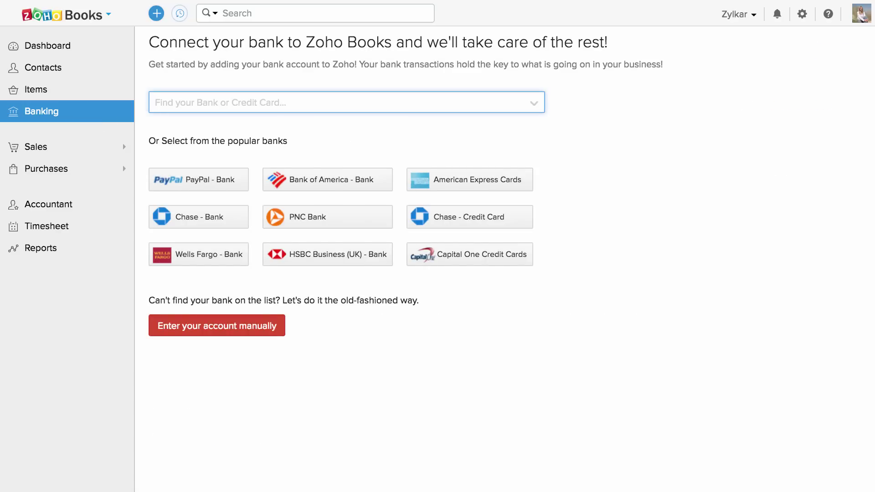
text(City)
click(433, 129)
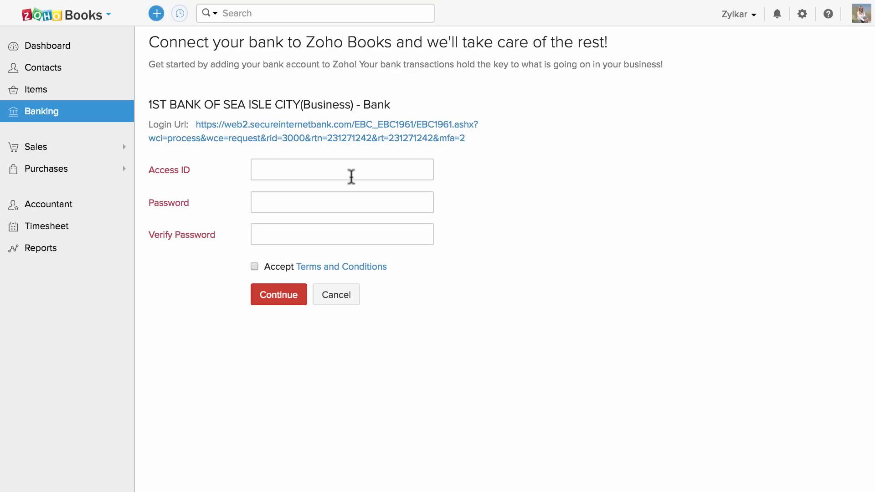
click(338, 291)
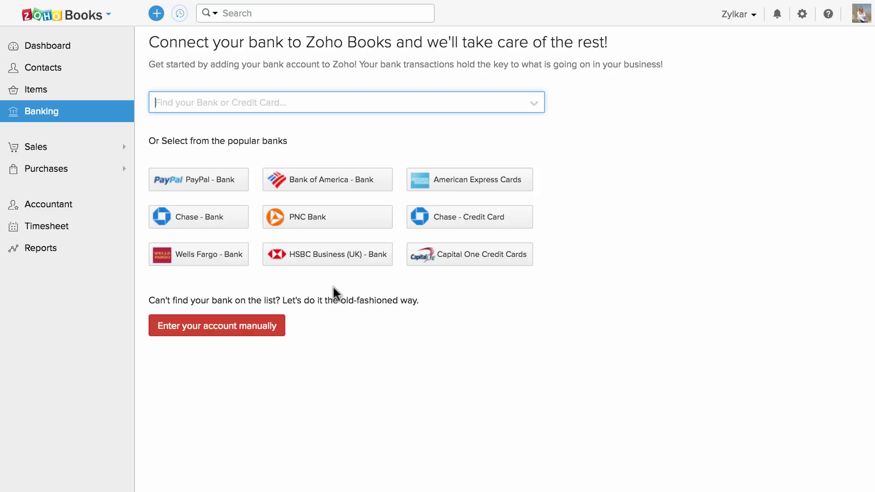
Browse estimates, retainer invoices, sales orders and invoices, viewing the first estimate and invoice.
click(73, 153)
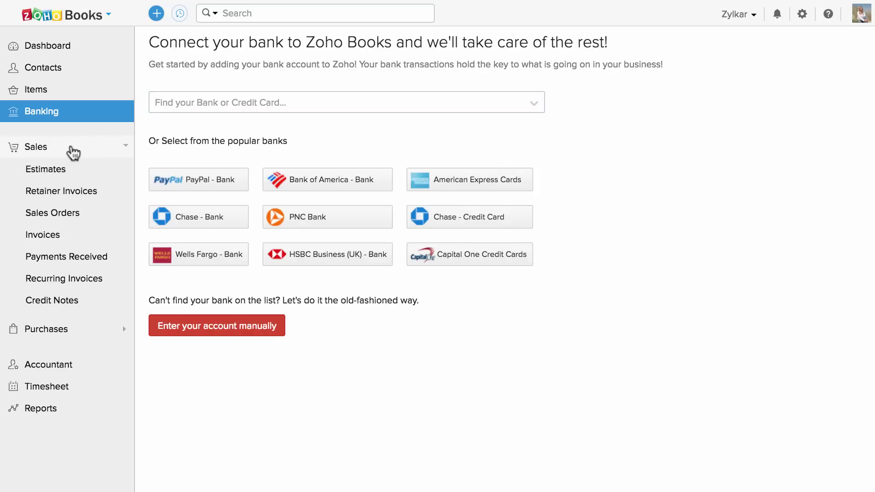
click(76, 171)
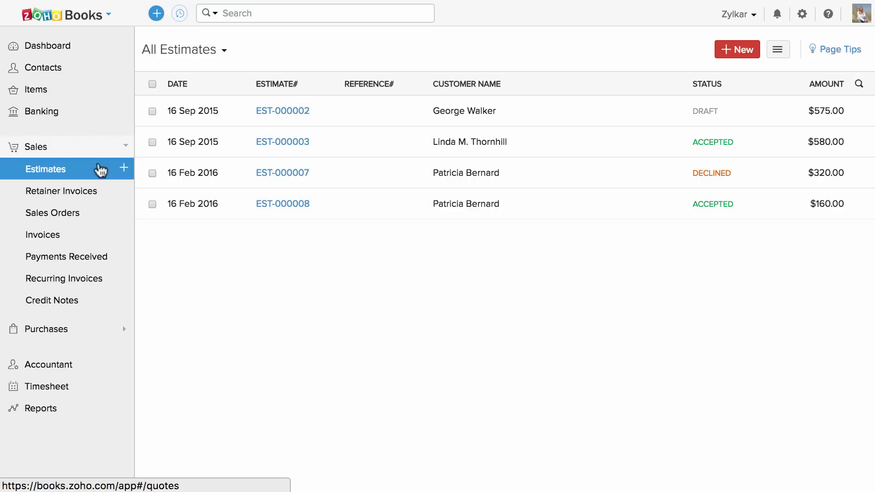
click(205, 115)
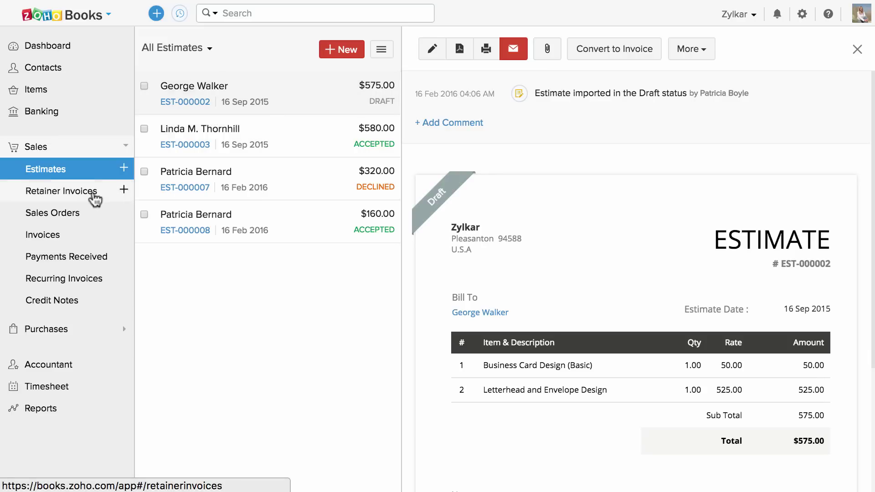
click(93, 194)
click(94, 214)
click(93, 240)
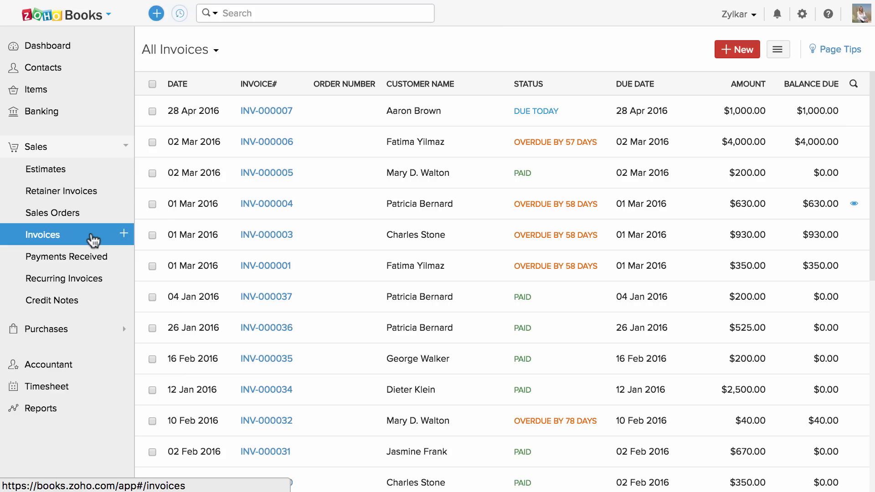
click(268, 120)
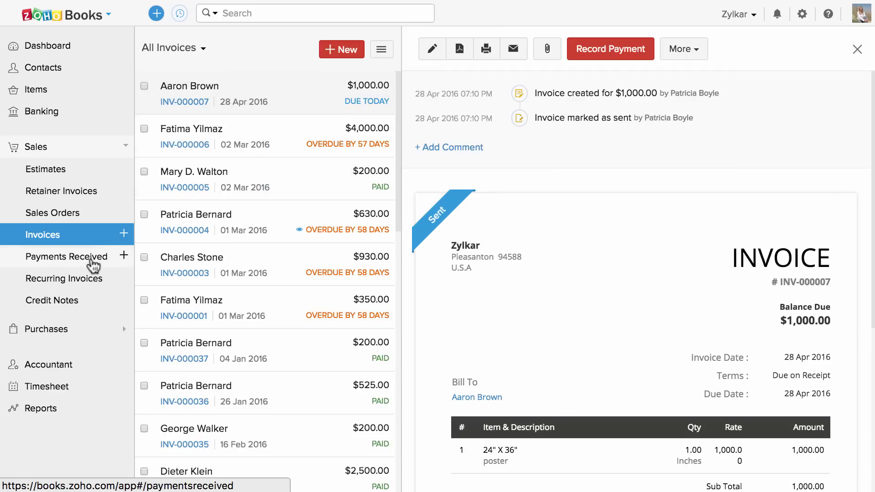
View the first payment received, then the Recurring Invoices and Credit Notes lists.
click(91, 262)
click(248, 125)
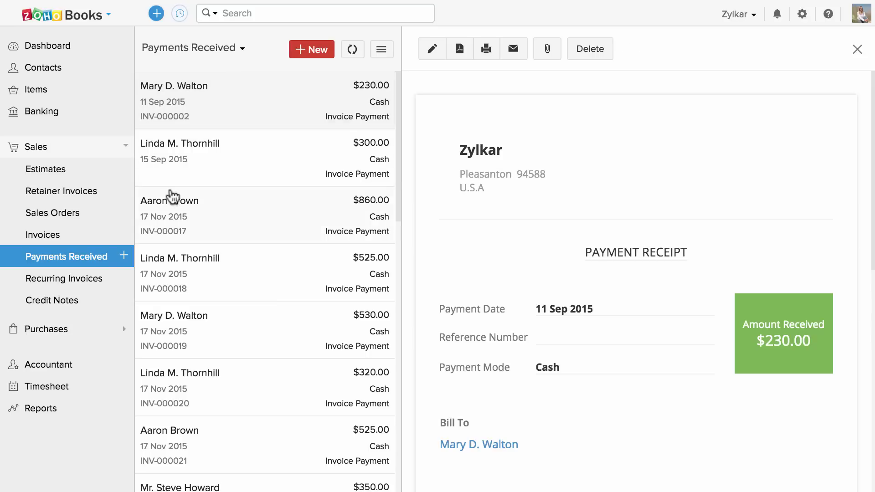
click(93, 279)
click(93, 300)
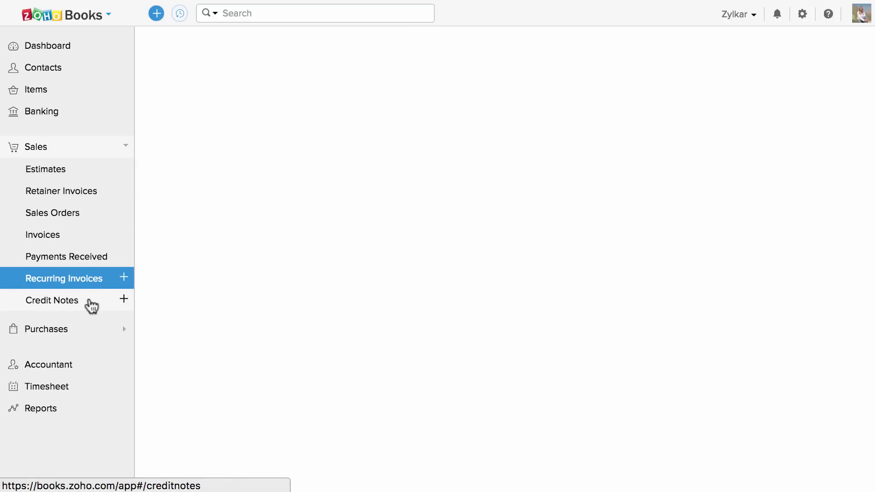
Browse the purchase lists, including the $500.00 bill dated 28 Apr 2016, ending on Vendor Credits.
click(87, 330)
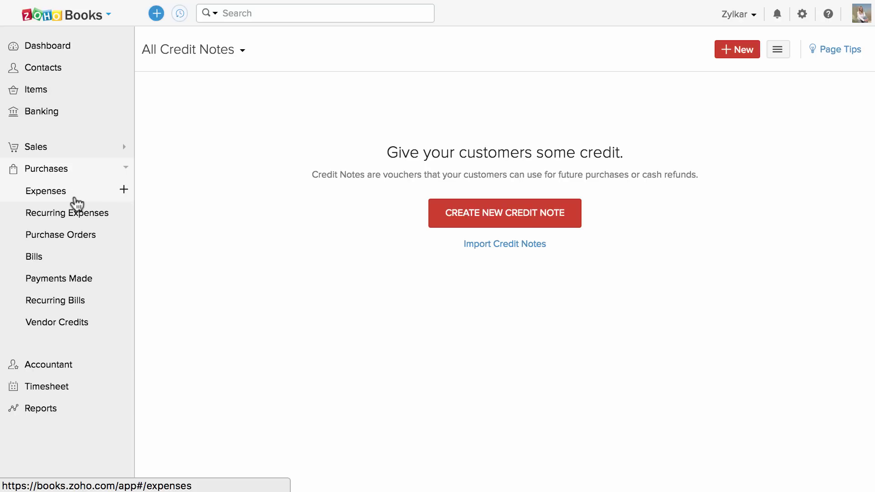
click(77, 202)
click(78, 221)
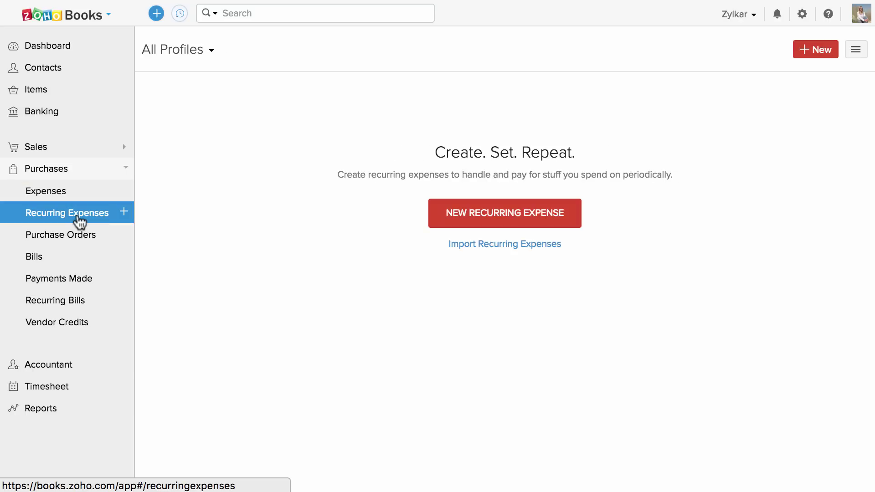
click(83, 241)
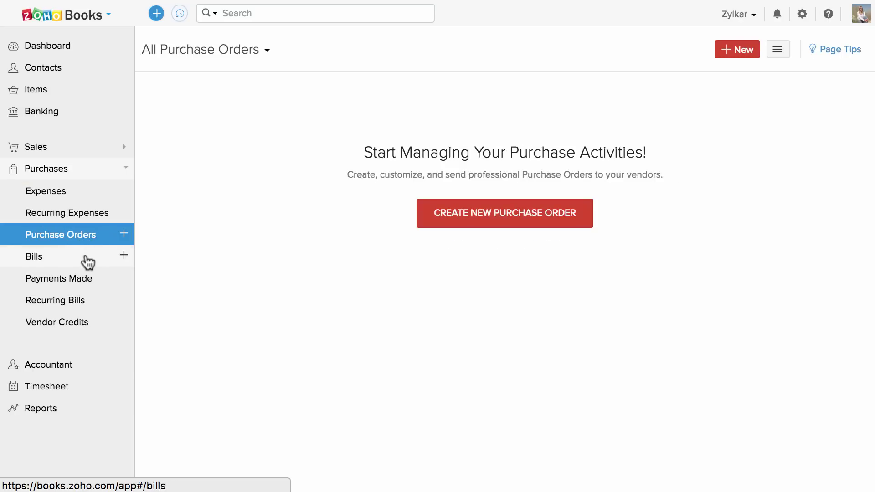
click(87, 261)
click(211, 122)
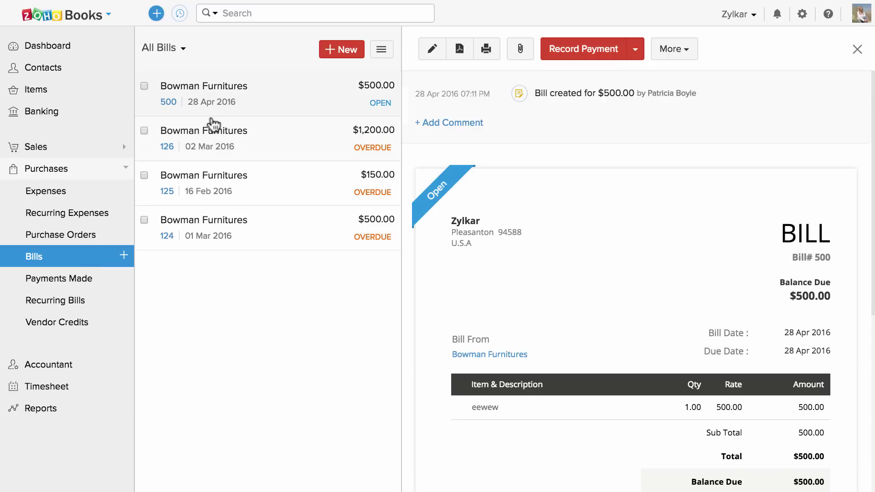
click(100, 289)
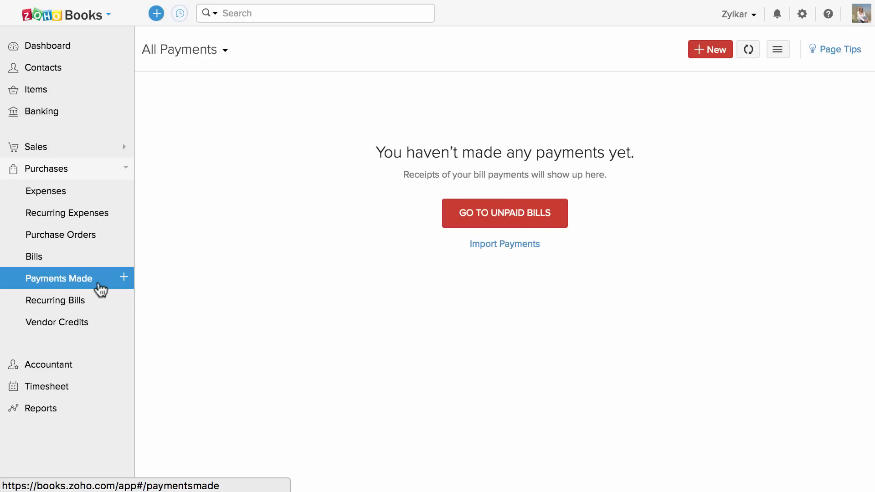
click(91, 301)
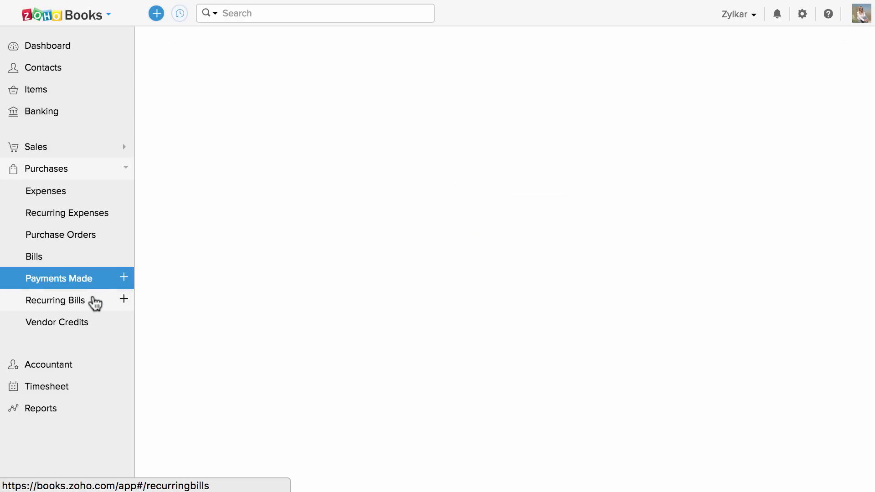
click(95, 325)
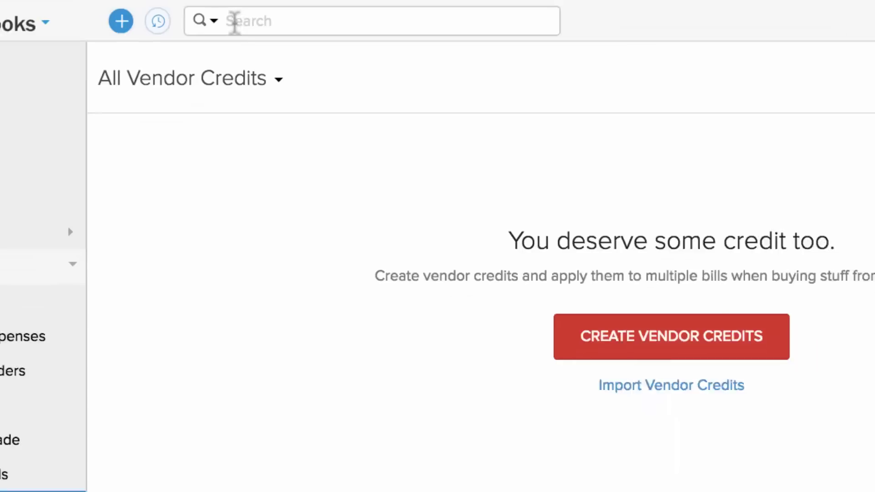
Cancel an Advanced Search for vendor credits, then open the latest invoice from Recent Activities.
click(211, 15)
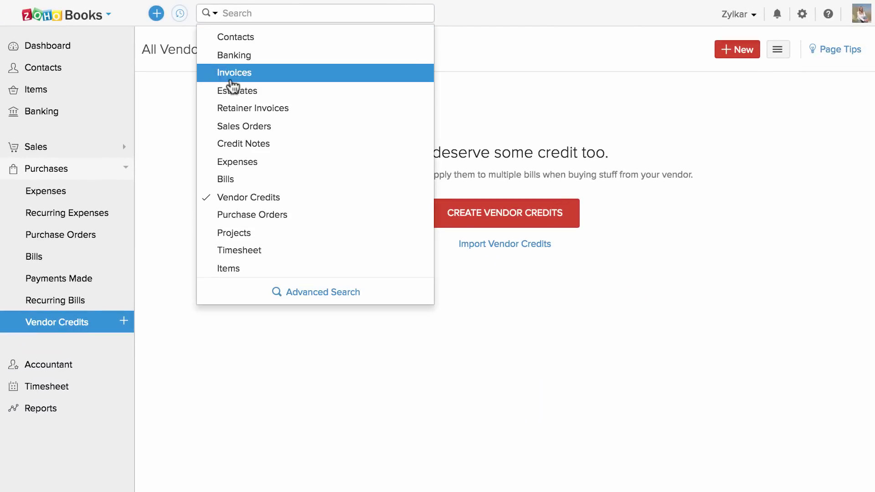
click(291, 294)
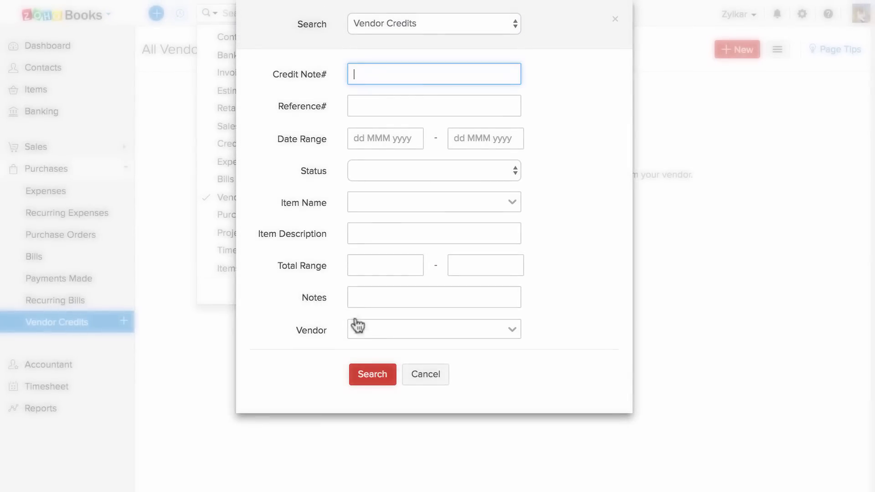
click(422, 372)
click(180, 13)
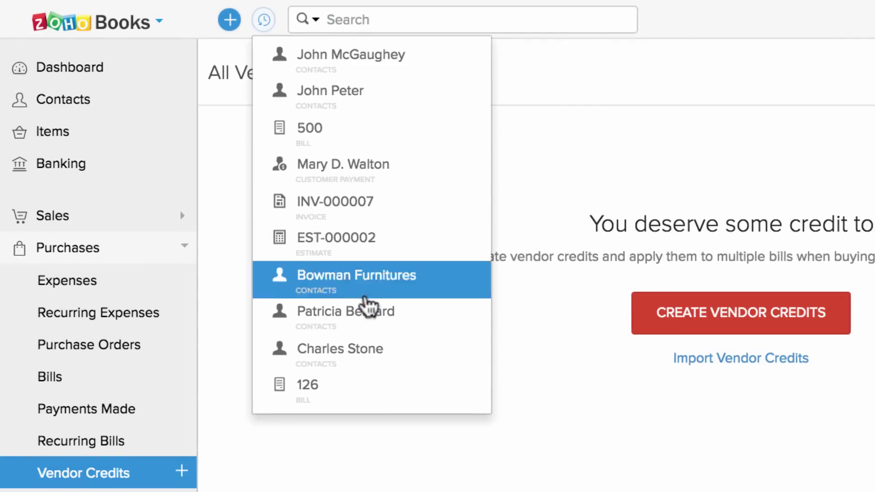
click(382, 204)
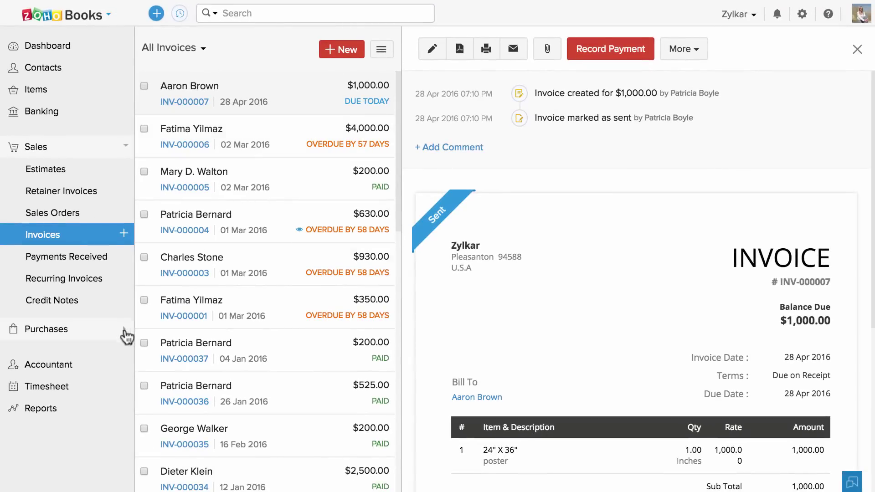
Tour Manual Journals, Base Currency Adjustments, Tax Payments, Tax Adjustments and Transaction Locking, then Timesheet projects.
click(92, 364)
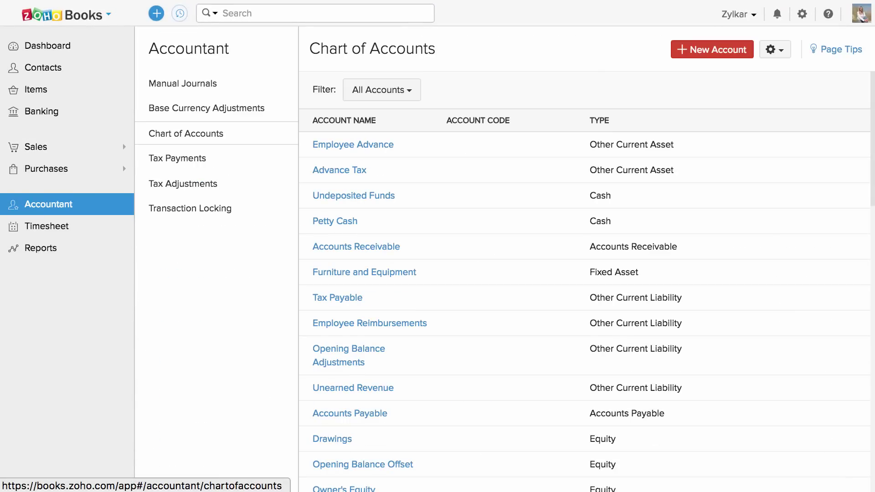
click(211, 90)
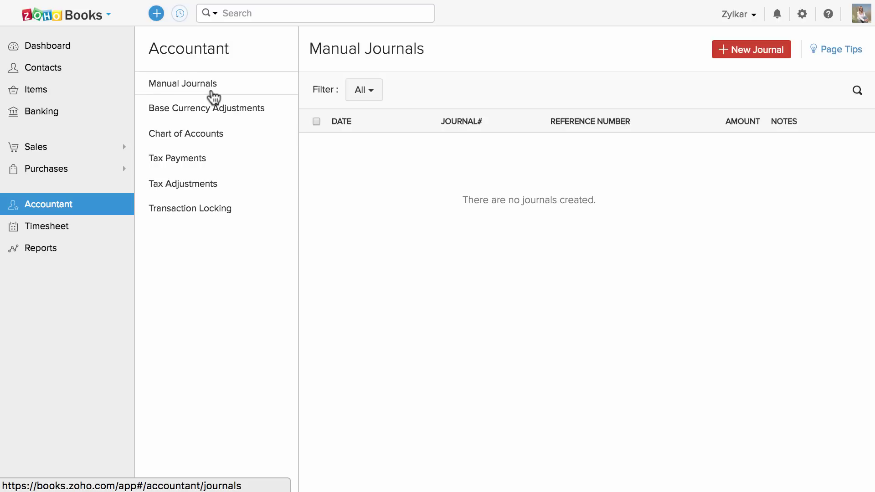
click(221, 111)
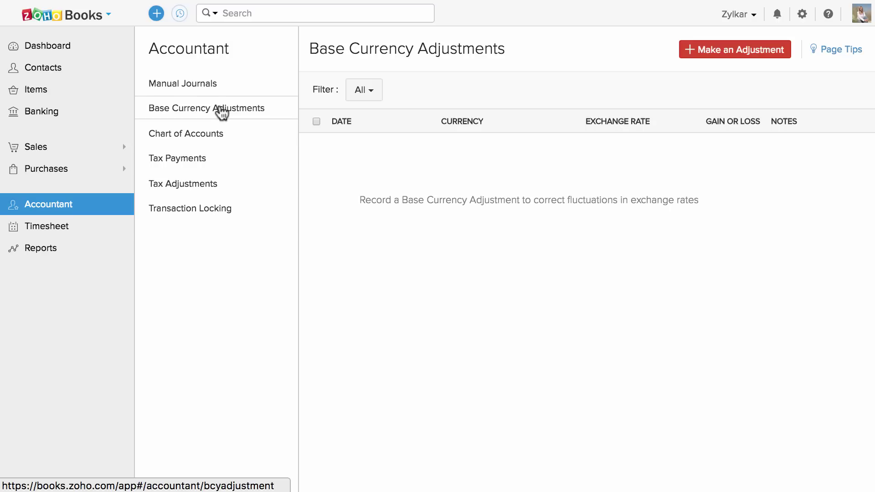
click(222, 159)
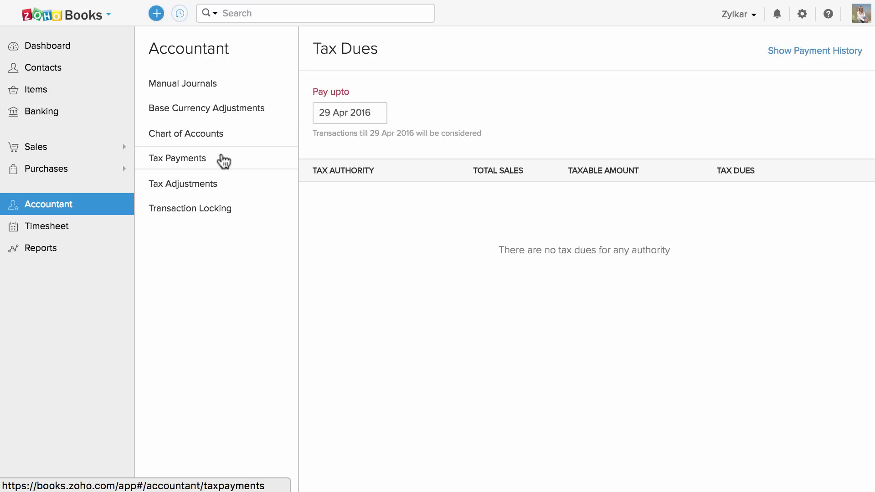
click(226, 185)
click(235, 211)
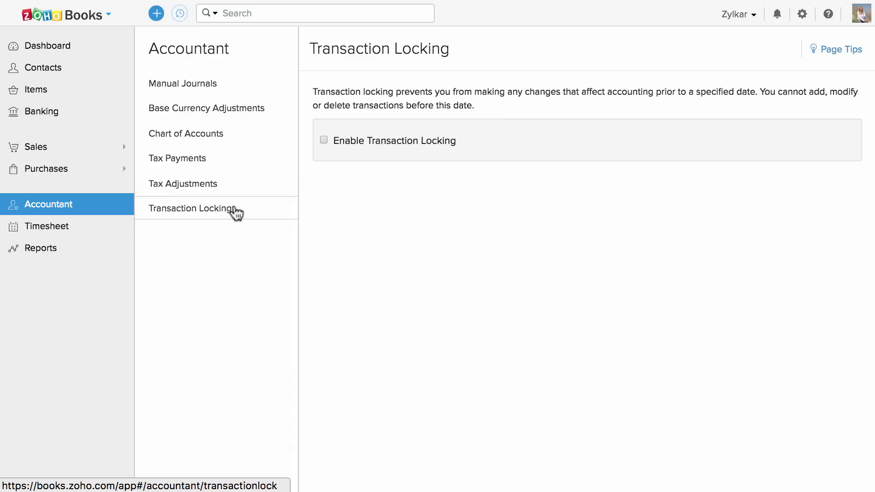
click(83, 226)
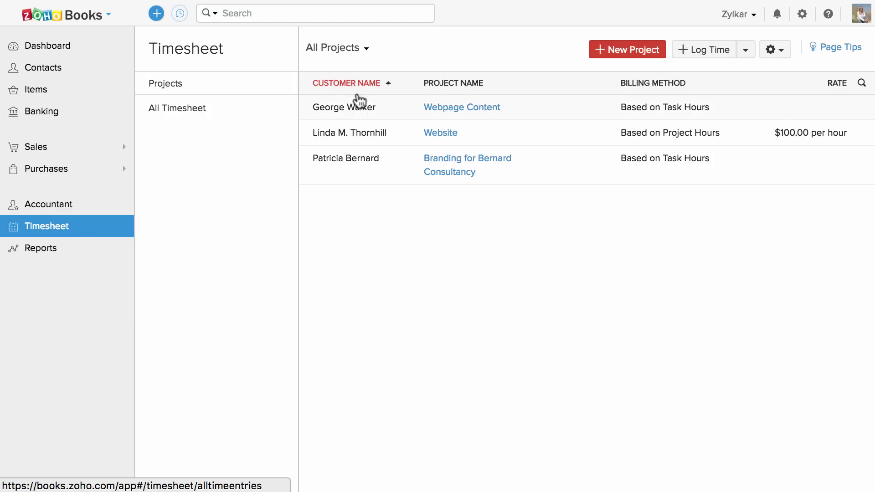
Open the Webpage Content project overview.
click(359, 103)
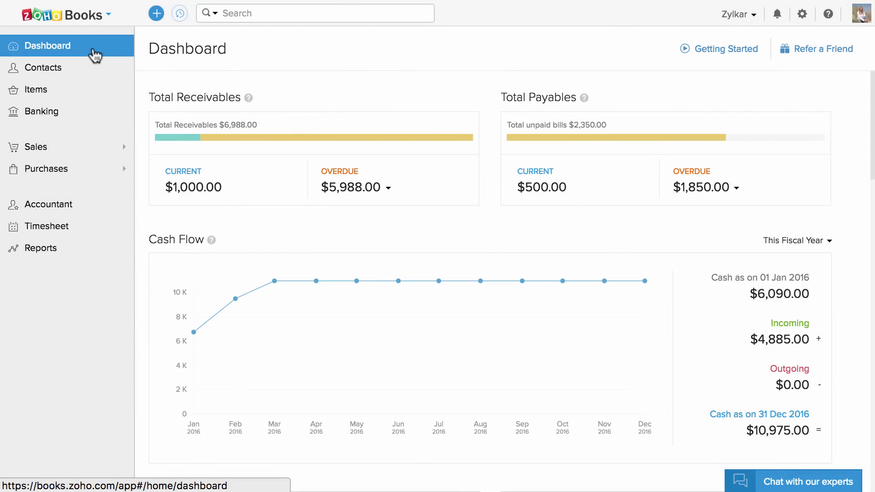
Request email support through the help menu's Contact Support and Send Mail options.
click(785, 26)
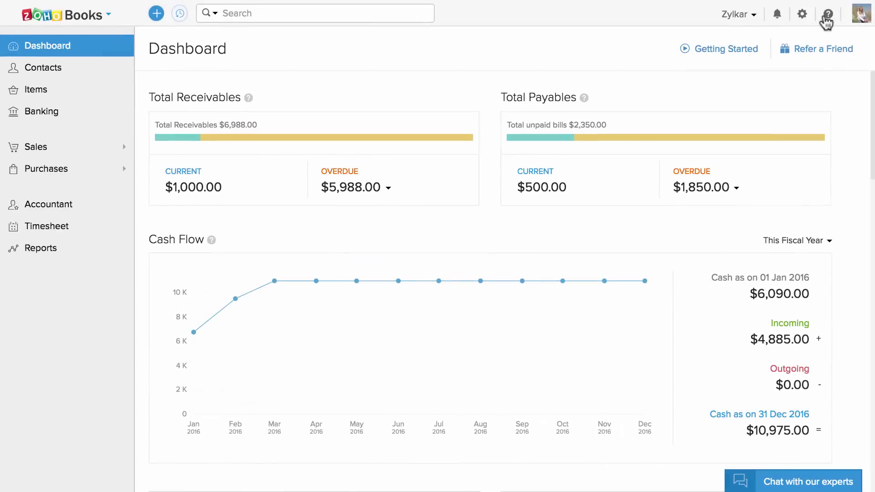
click(828, 16)
click(828, 171)
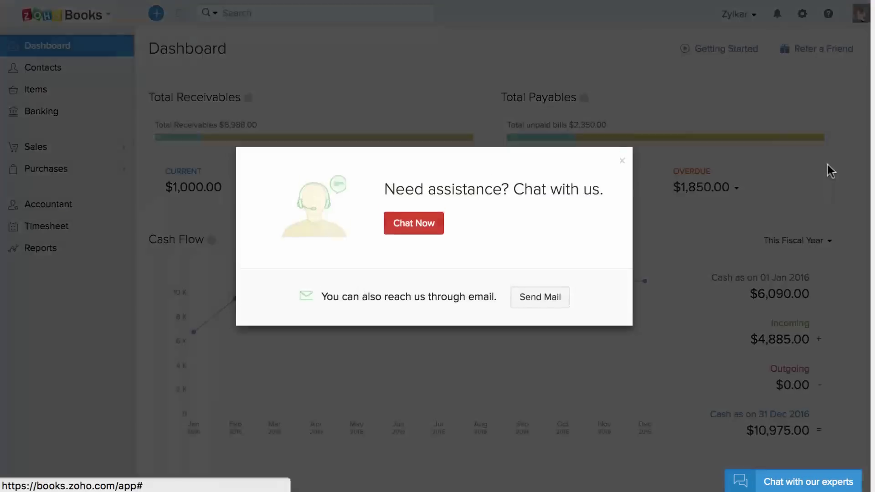
click(550, 298)
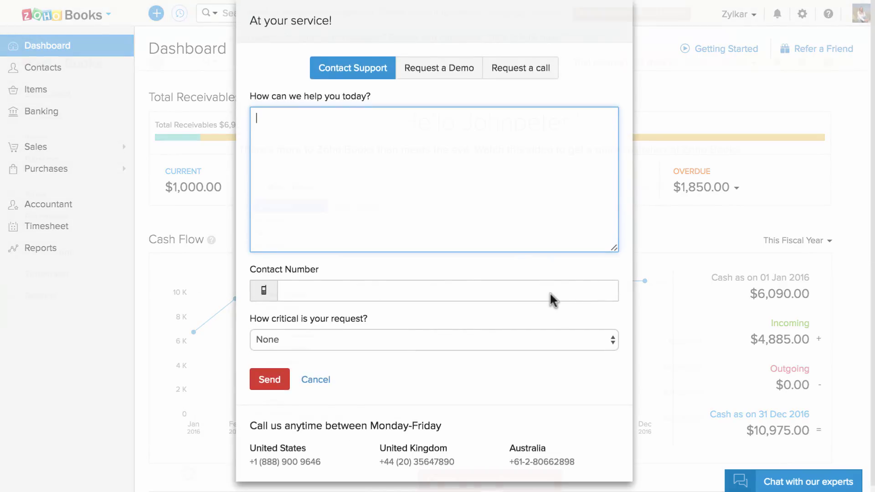